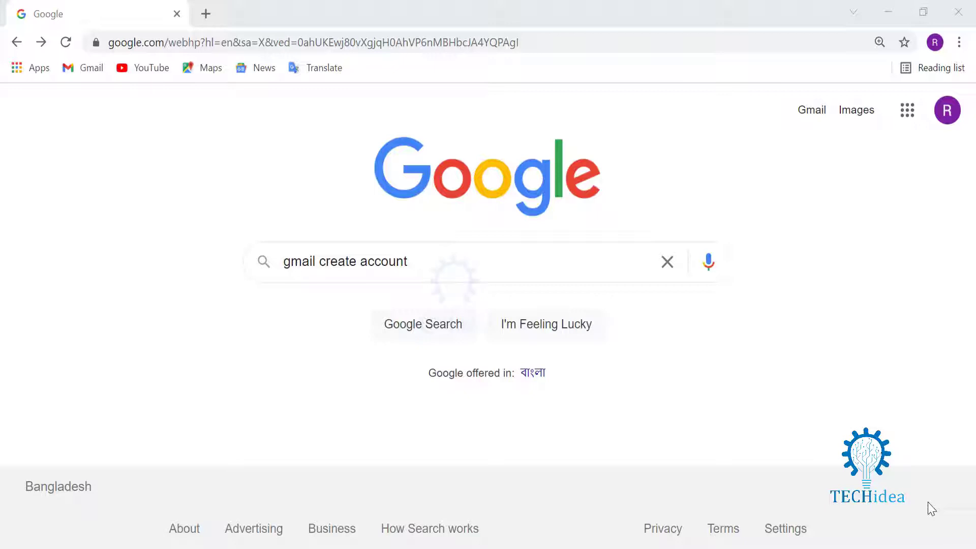
Run a Google search for 'gmail create account'.
left_click(449, 328)
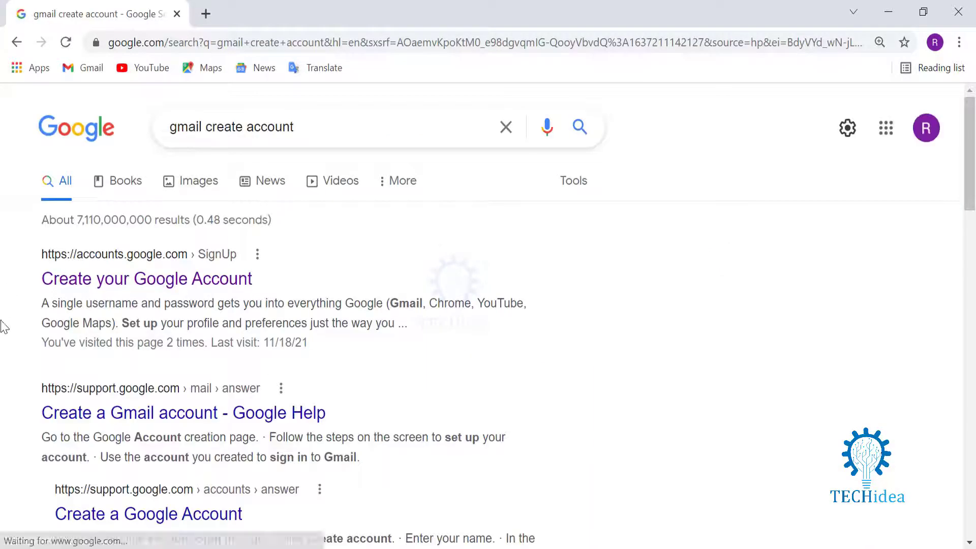
Open the Create your Google Account page and enter the first and last name.
left_click(183, 291)
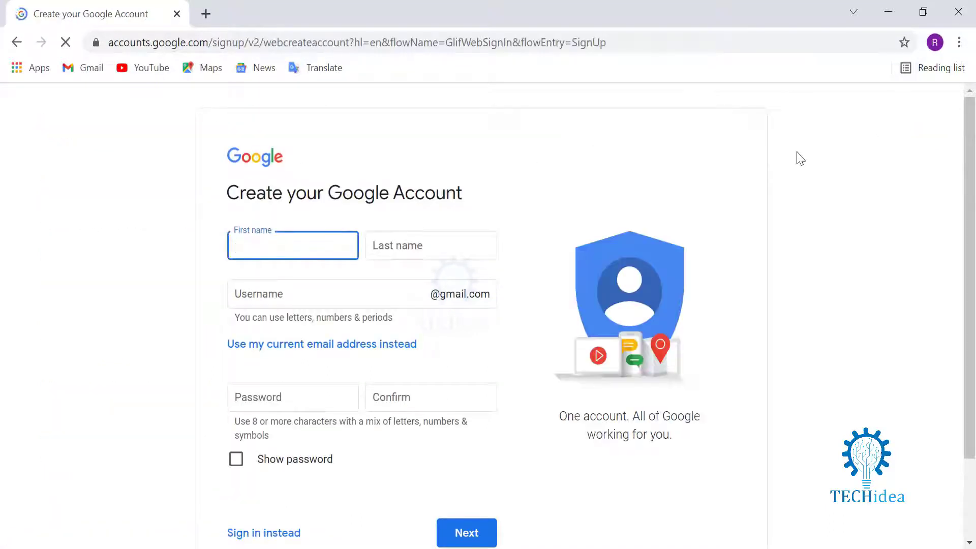
scroll(788, 361, "down", 2)
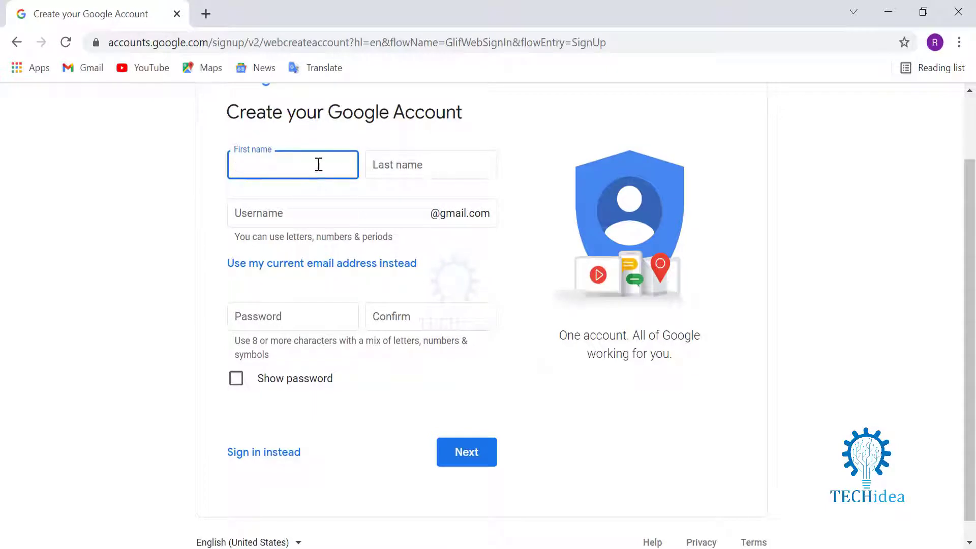
type("Tech")
left_click(413, 161)
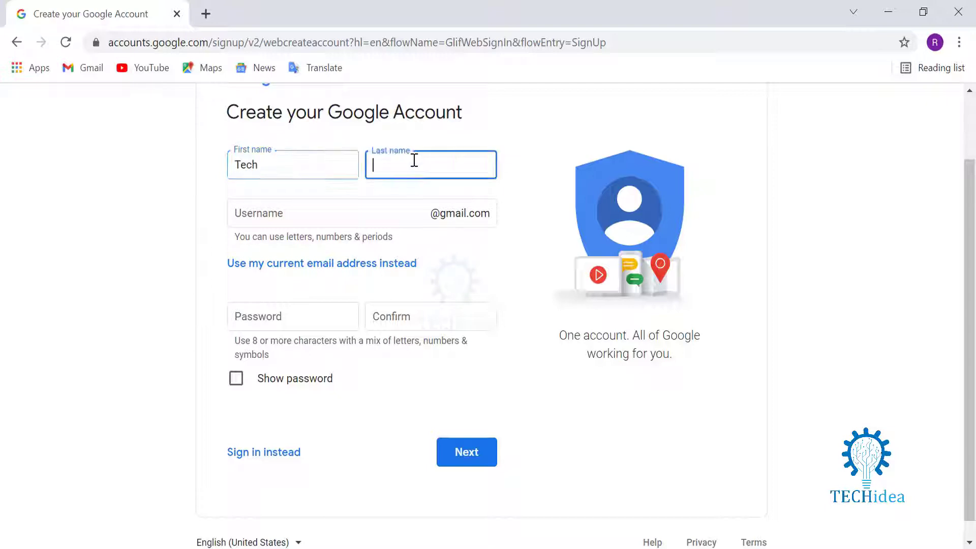
type("Id")
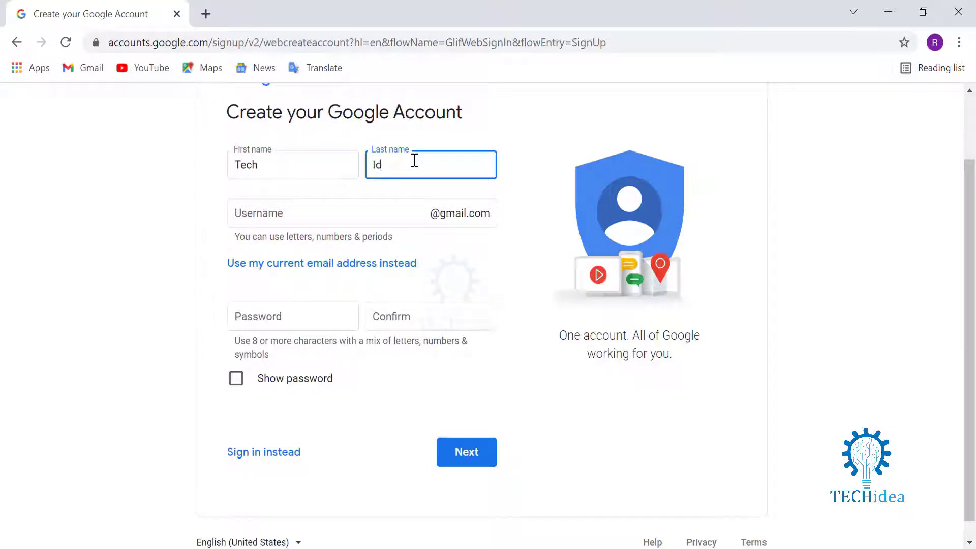
type("ea")
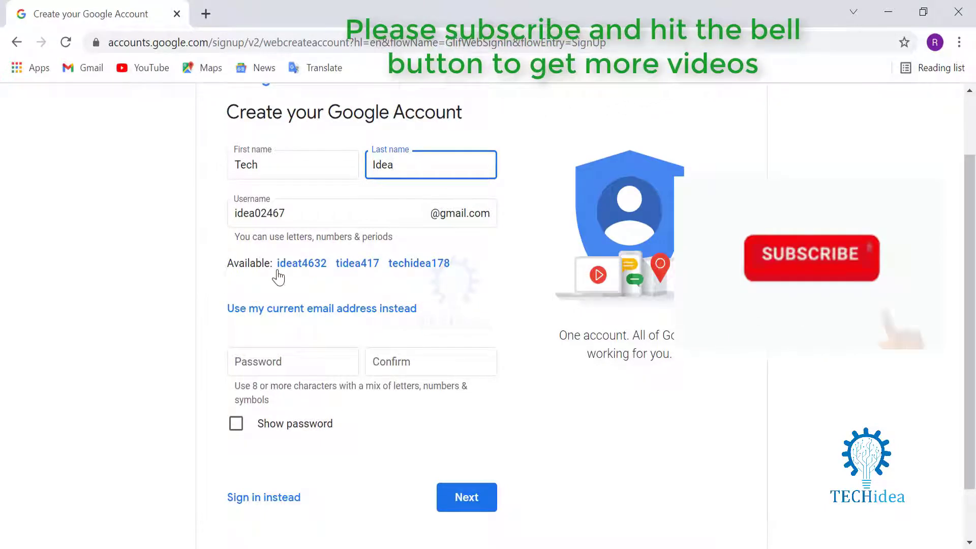
Pick a suggested available username, then enter and confirm the account password.
left_click(434, 264)
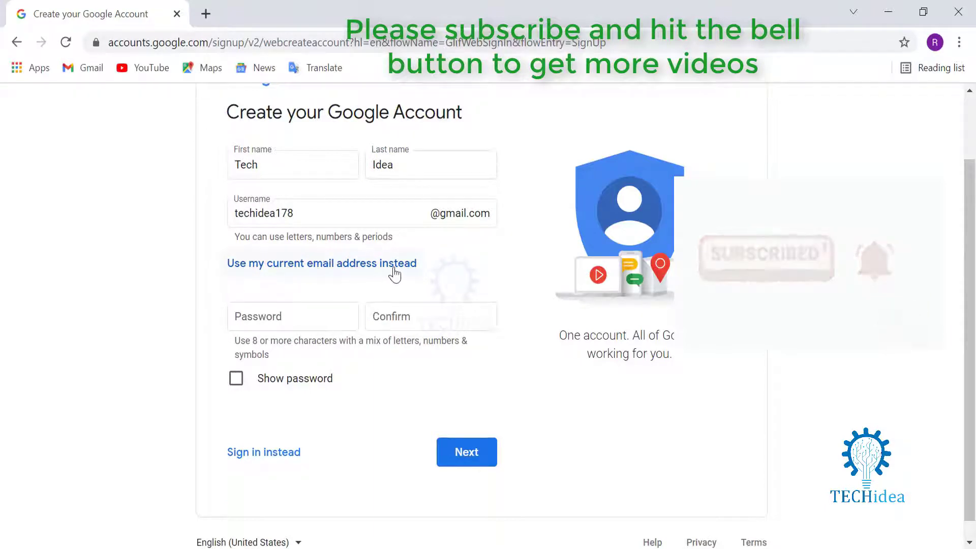
left_click(279, 314)
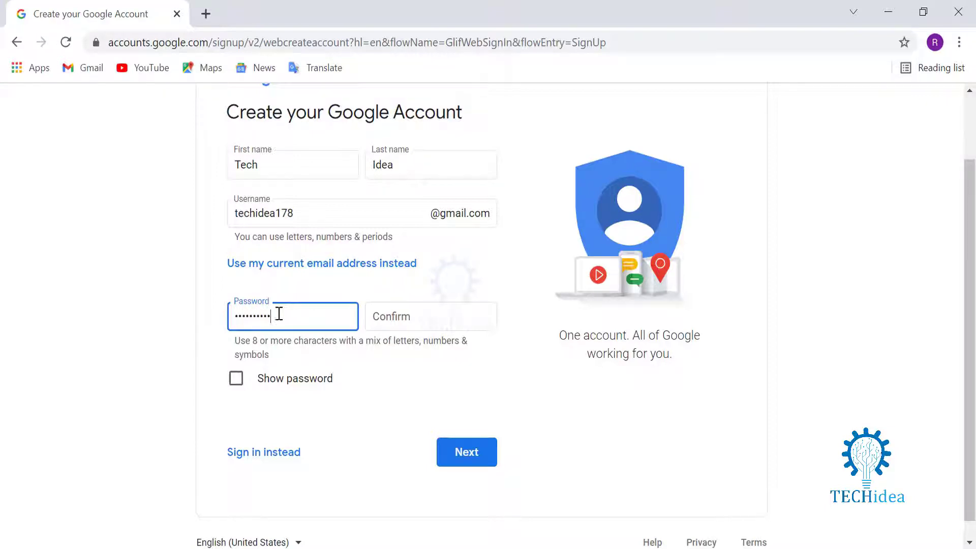
left_click(447, 307)
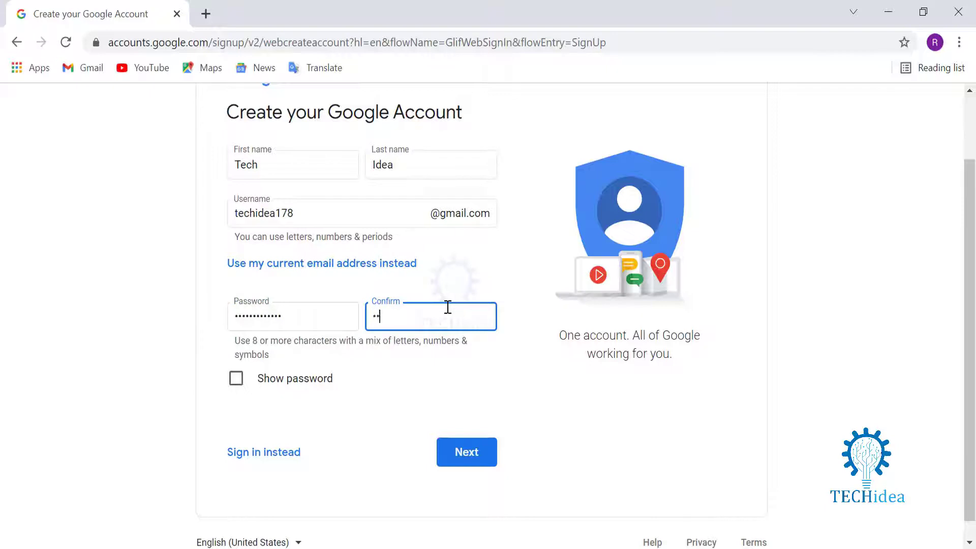
type("•••••••••••••")
Submit the name, username and password, then choose July as the birth month.
left_click(461, 466)
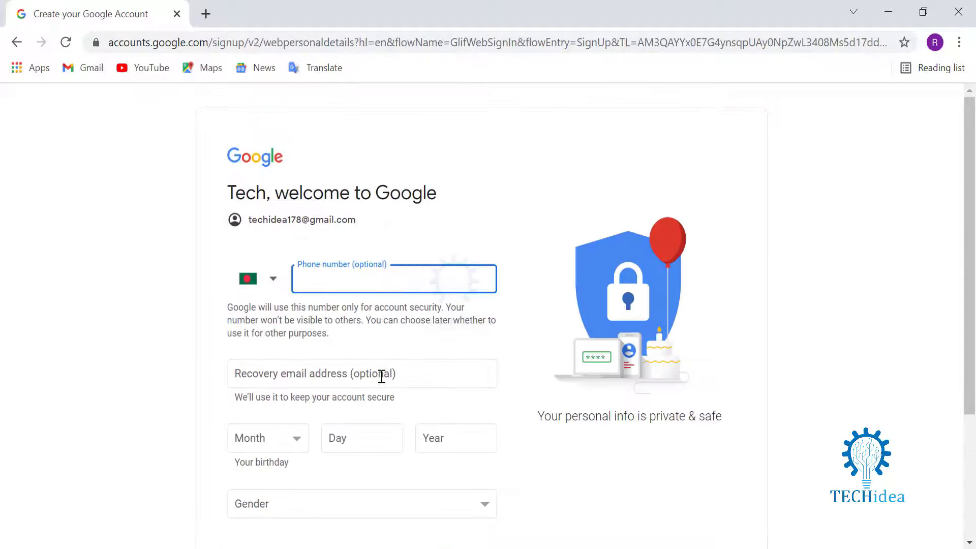
scroll(375, 344, "down", 2)
scroll(374, 344, "up", 1)
scroll(375, 344, "down", 1)
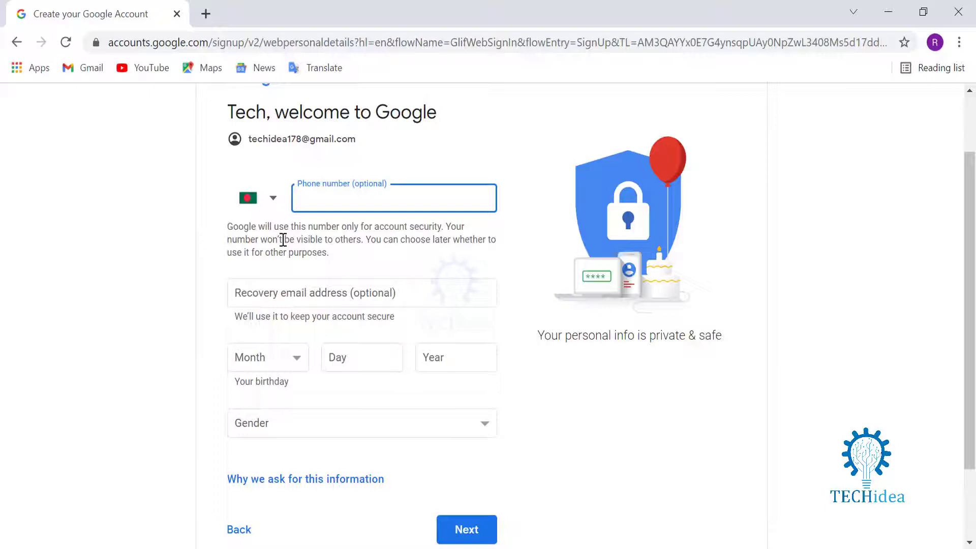
scroll(283, 239, "down", 2)
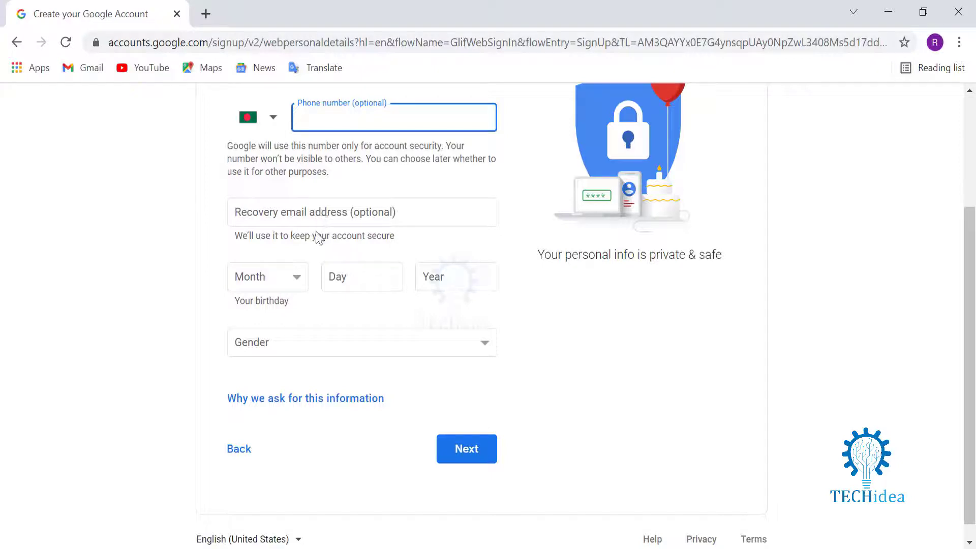
left_click(275, 280)
scroll(261, 143, "down", 2)
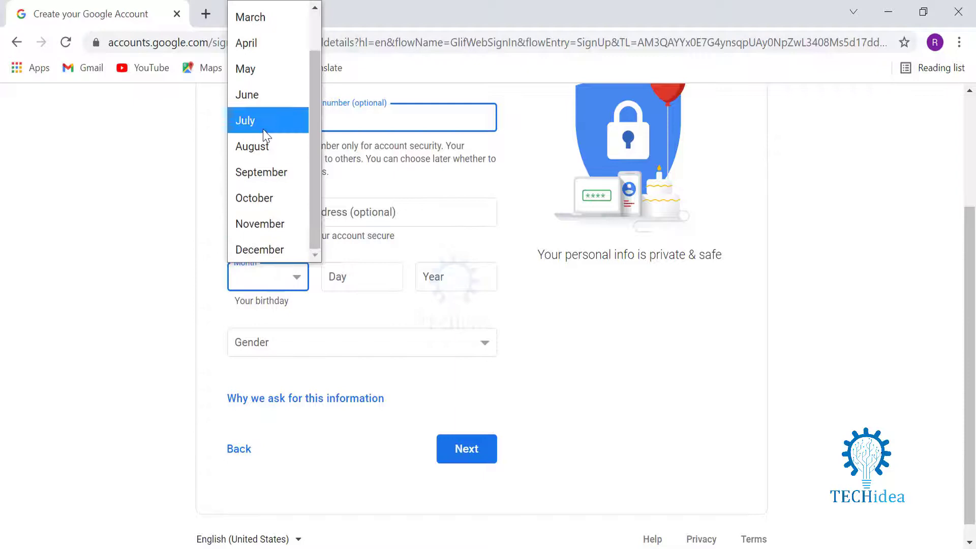
left_click(267, 119)
Enter birth day 06 and year 1997, and set gender to Female.
left_click(355, 279)
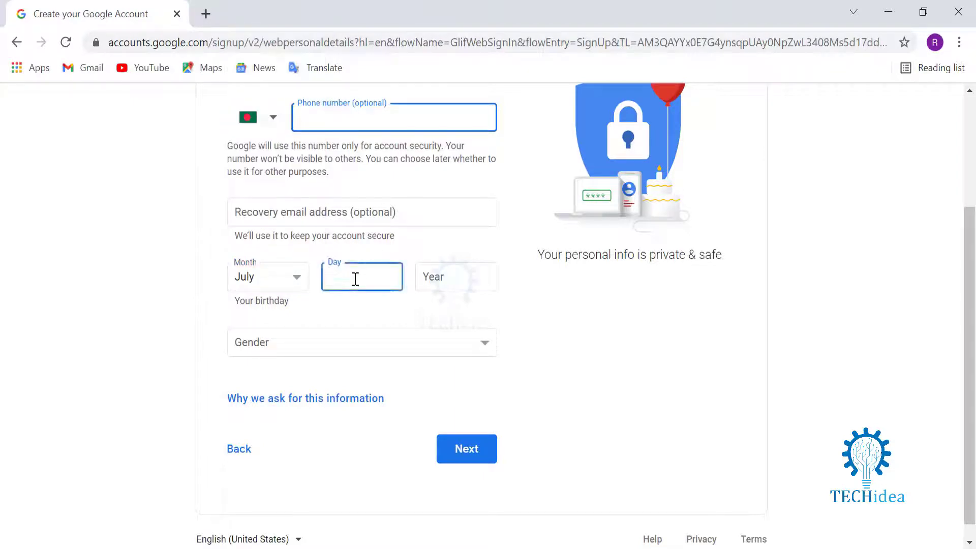
type("06")
left_click(438, 277)
type("1")
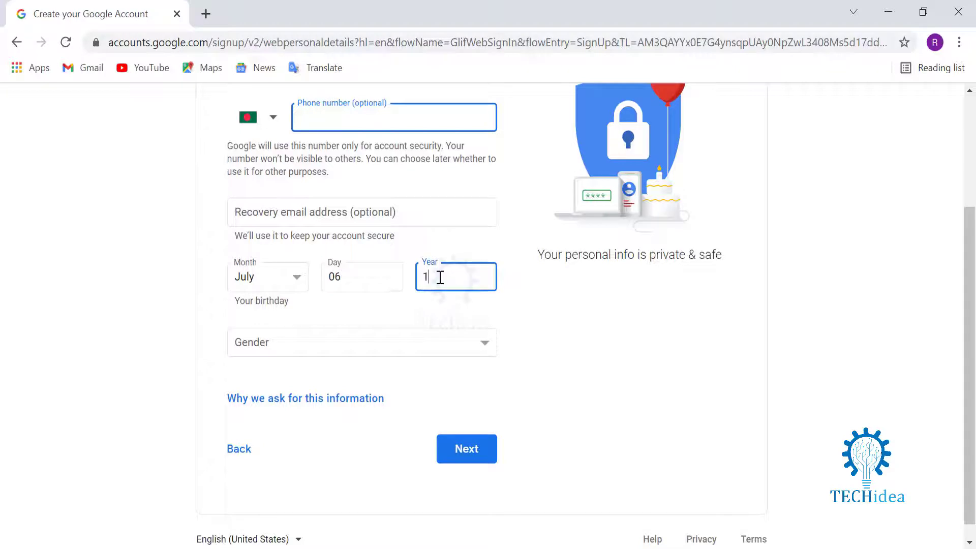
type("997")
left_click(322, 342)
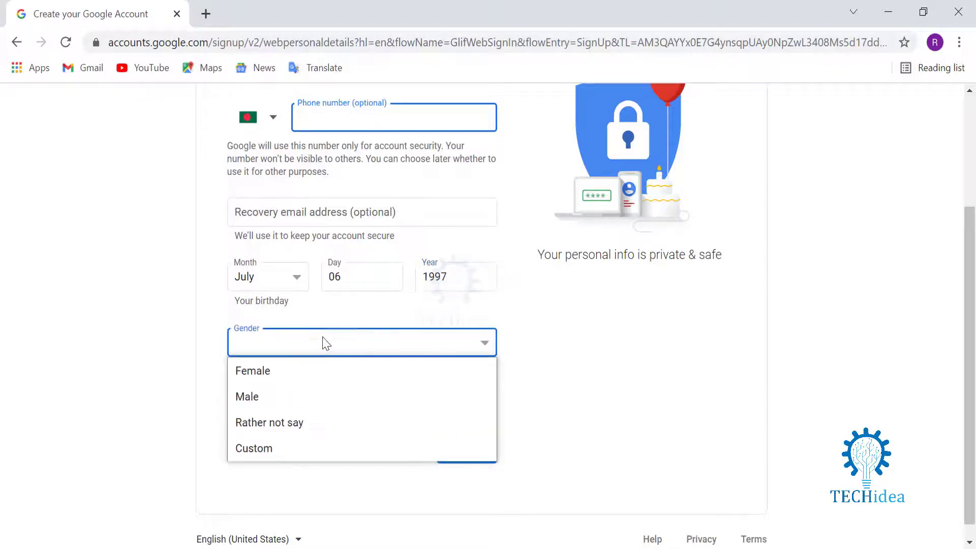
left_click(320, 375)
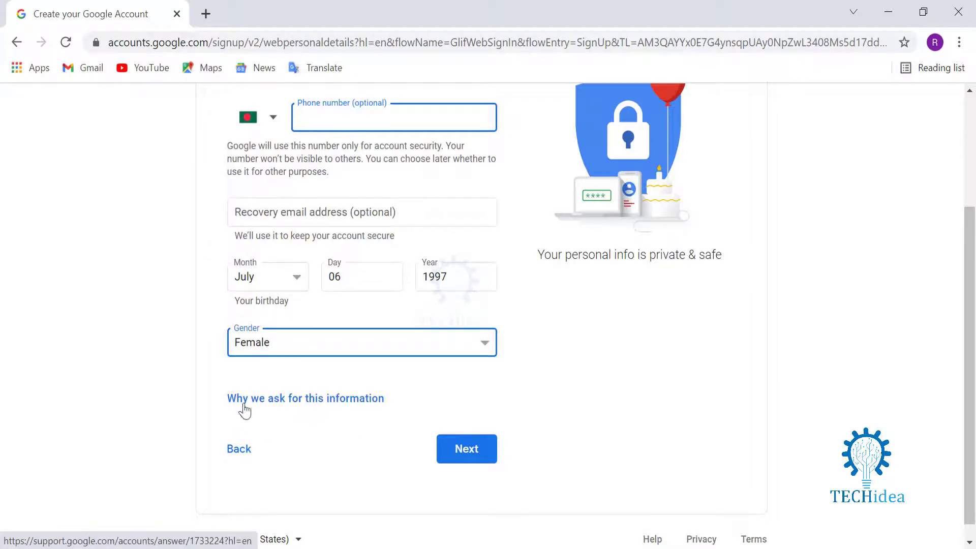
Submit the birthday and gender, then expand More options in Privacy and Terms.
left_click(457, 460)
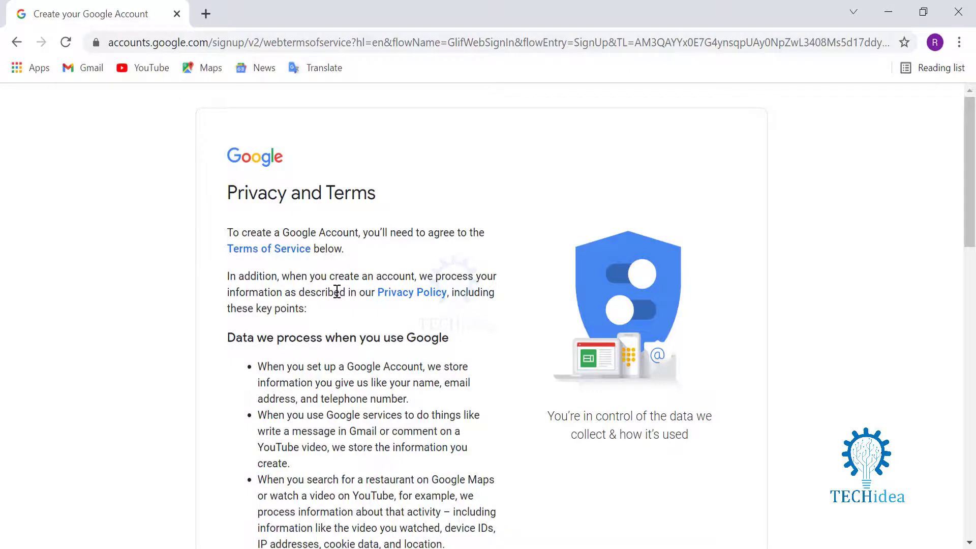
scroll(337, 292, "down", 6)
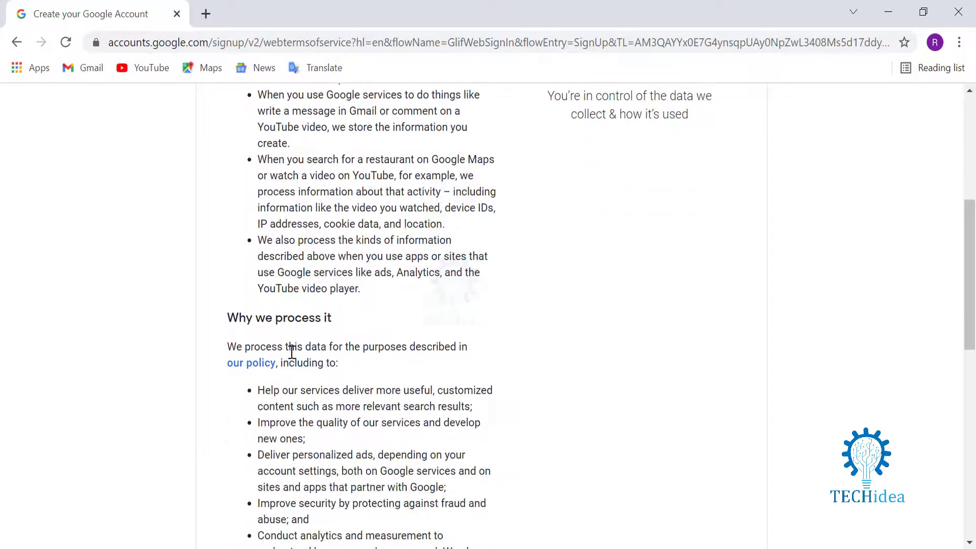
scroll(342, 326, "down", 6)
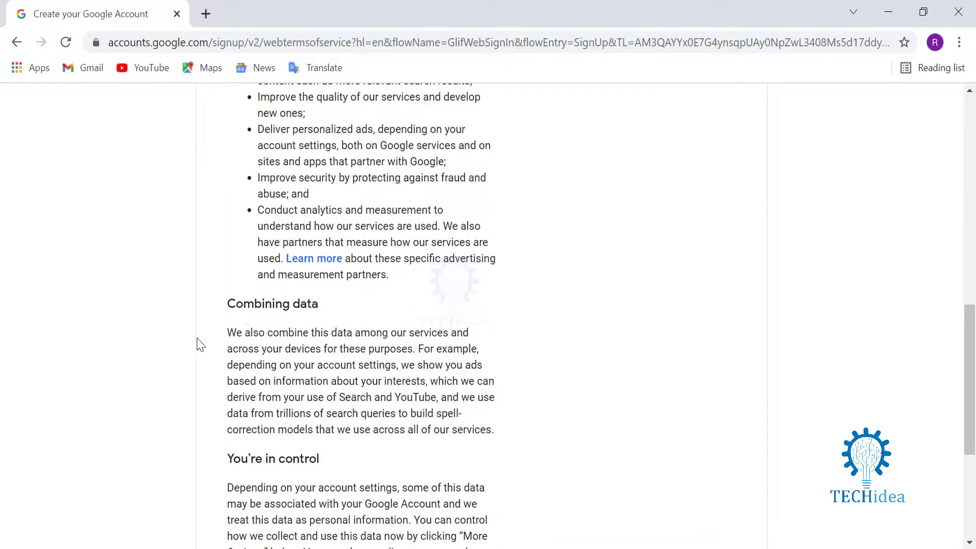
scroll(279, 370, "down", 3)
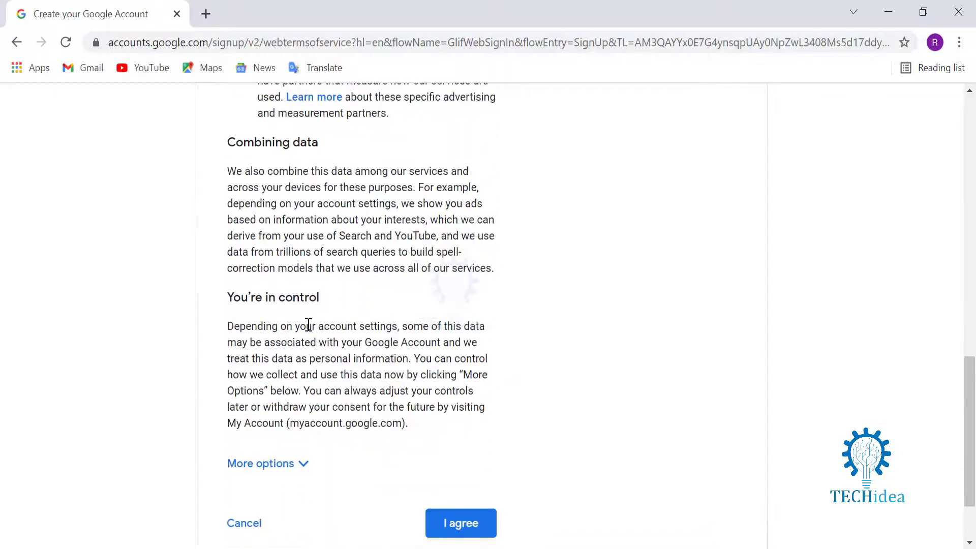
scroll(281, 386, "down", 2)
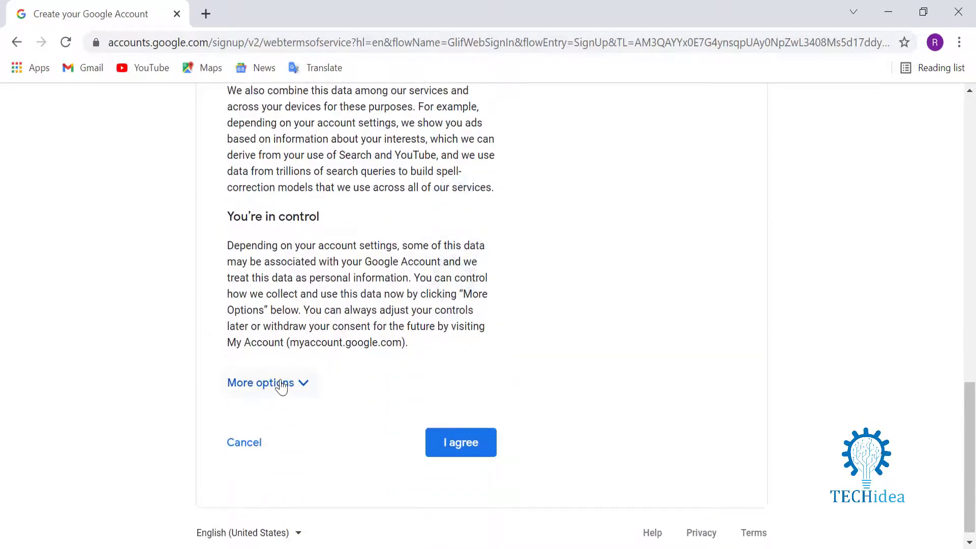
left_click(281, 387)
Keep the default activity settings, opt in to occasional reminders, and agree to the terms.
scroll(307, 384, "down", 6)
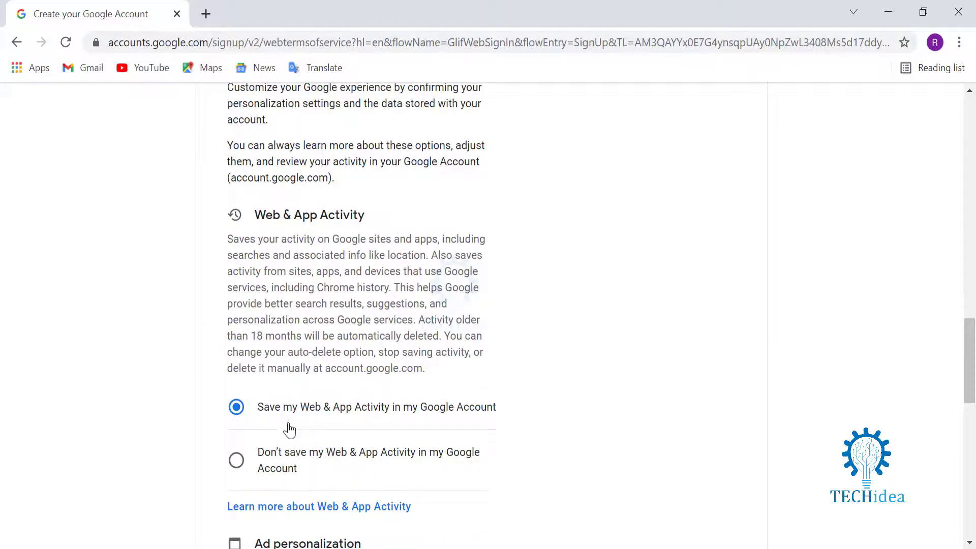
scroll(284, 427, "down", 2)
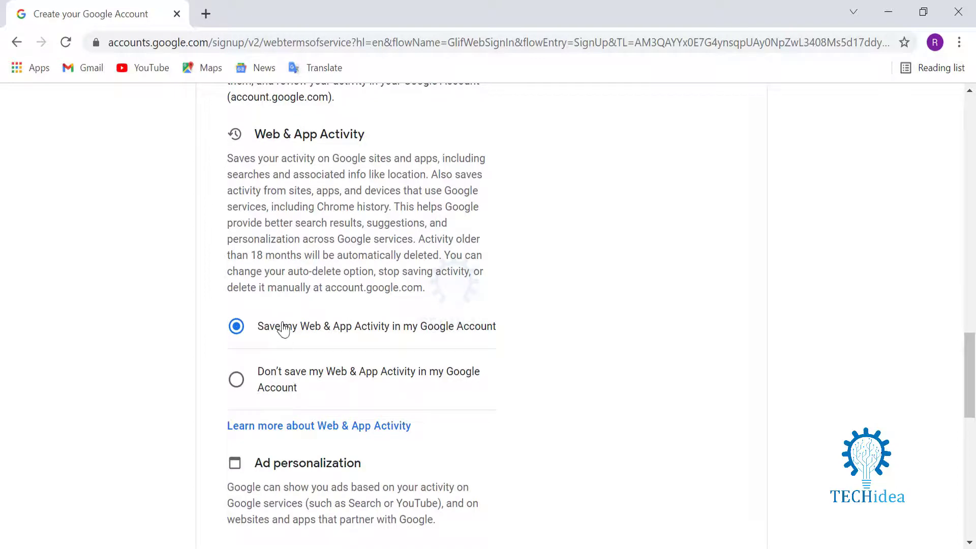
scroll(282, 331, "down", 5)
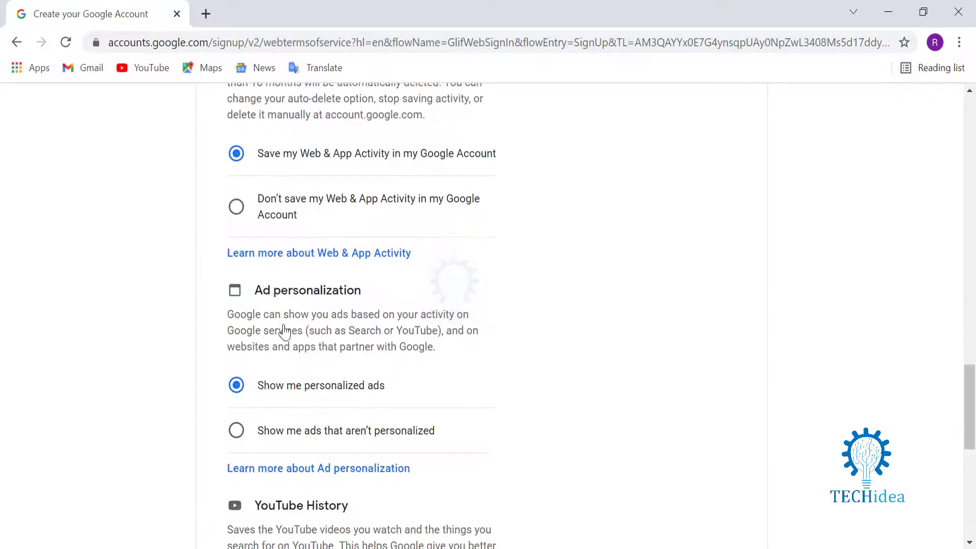
scroll(399, 239, "down", 6)
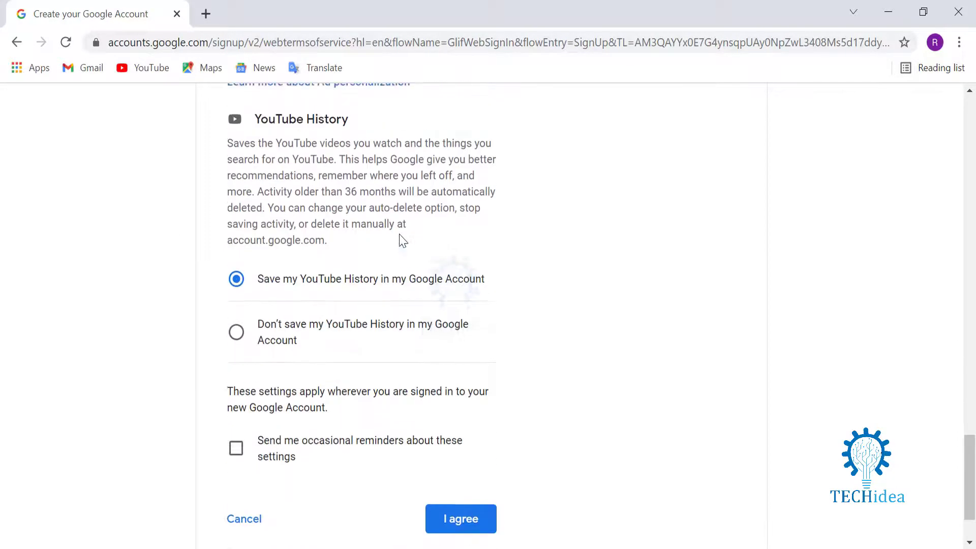
scroll(234, 427, "down", 1)
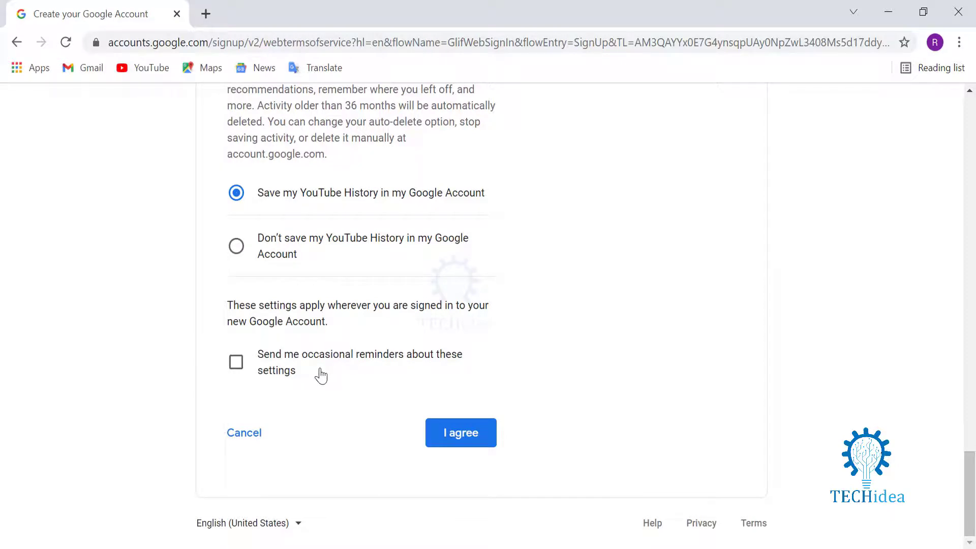
left_click(237, 364)
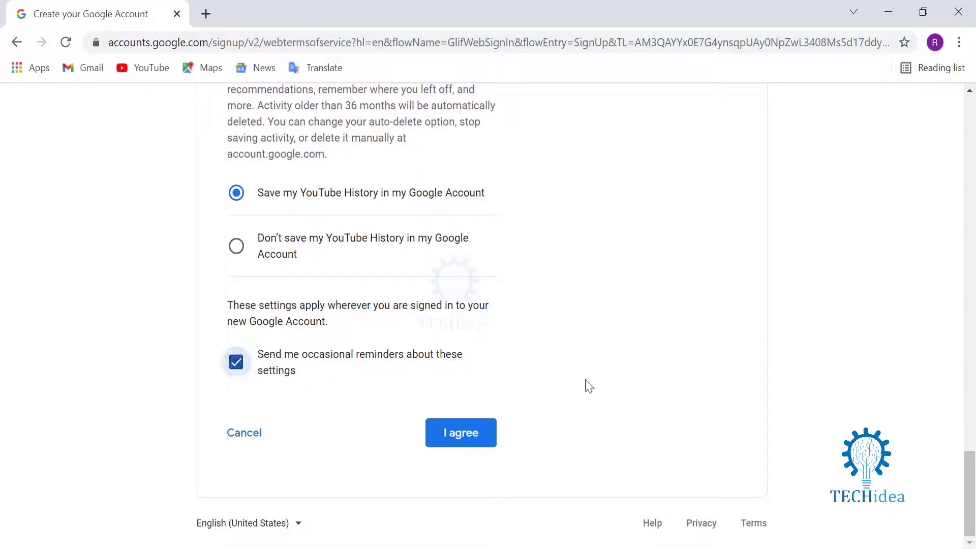
left_click(458, 433)
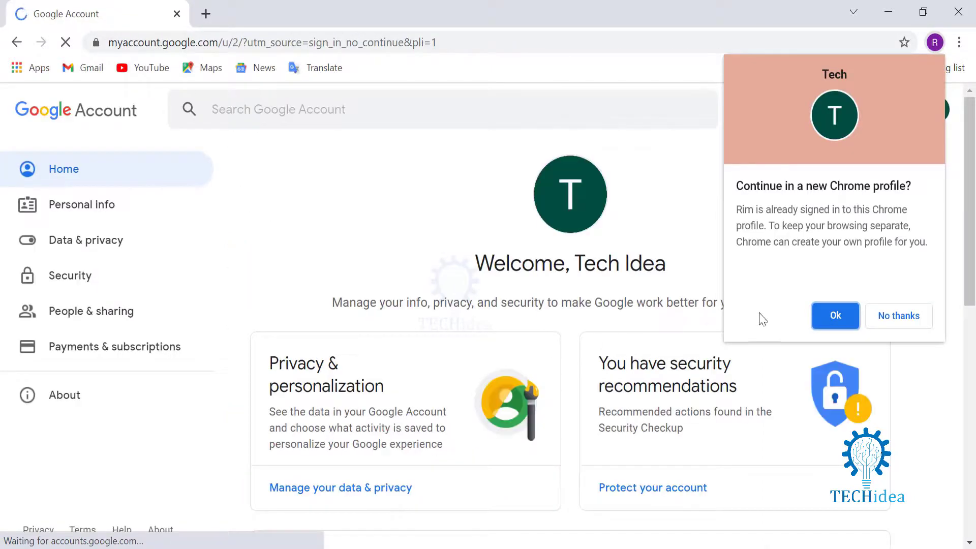
Decline the Chrome profile offer, close the Google apps panel, and view the welcome page.
left_click(885, 327)
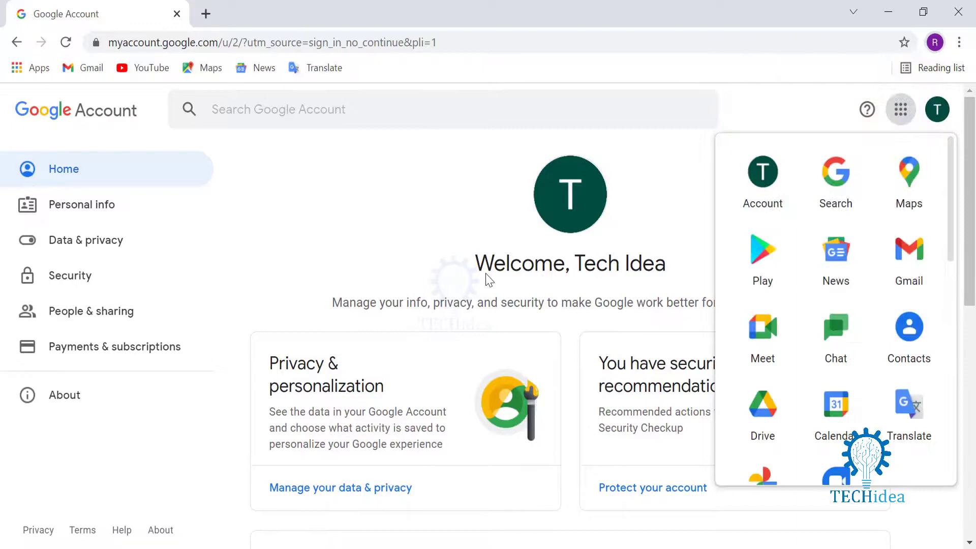
left_click(589, 282)
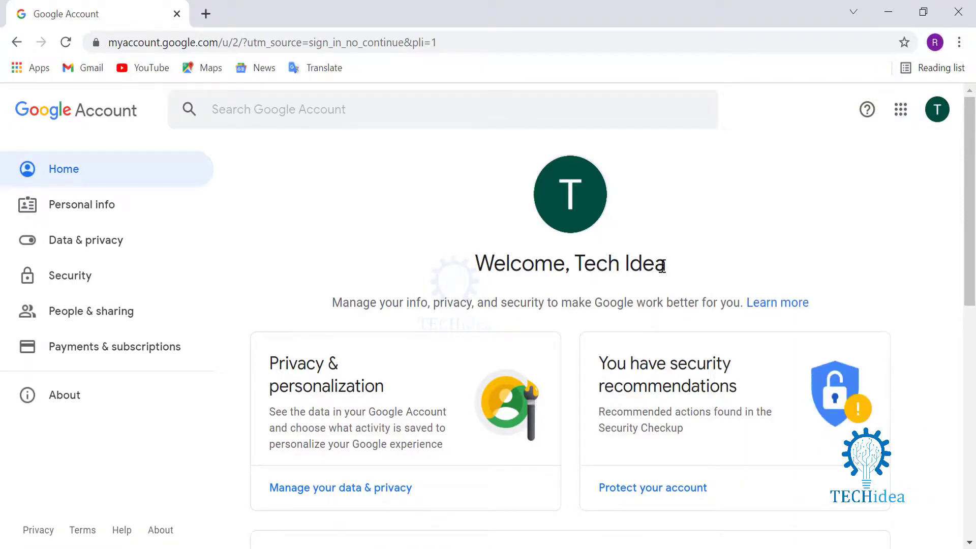
scroll(471, 428, "down", 5)
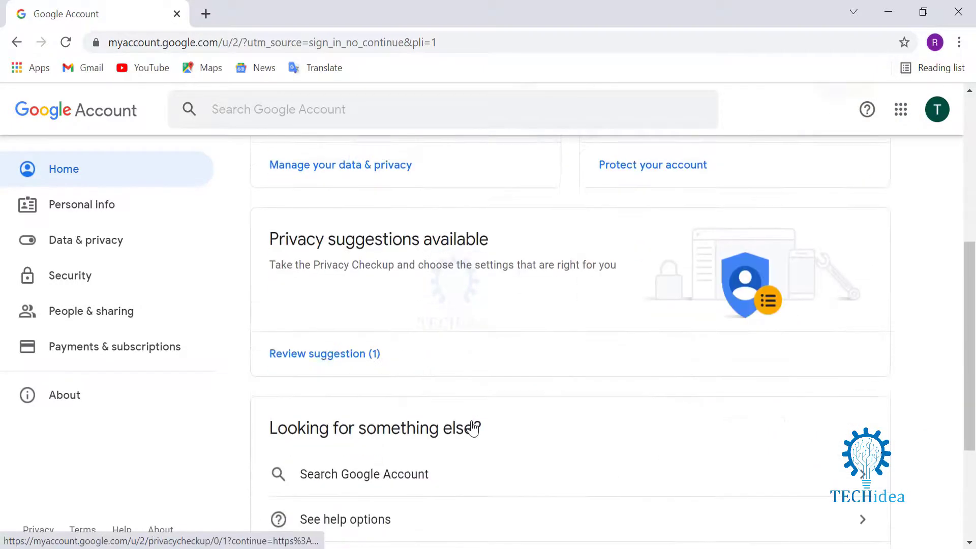
scroll(471, 428, "down", 4)
scroll(472, 427, "up", 10)
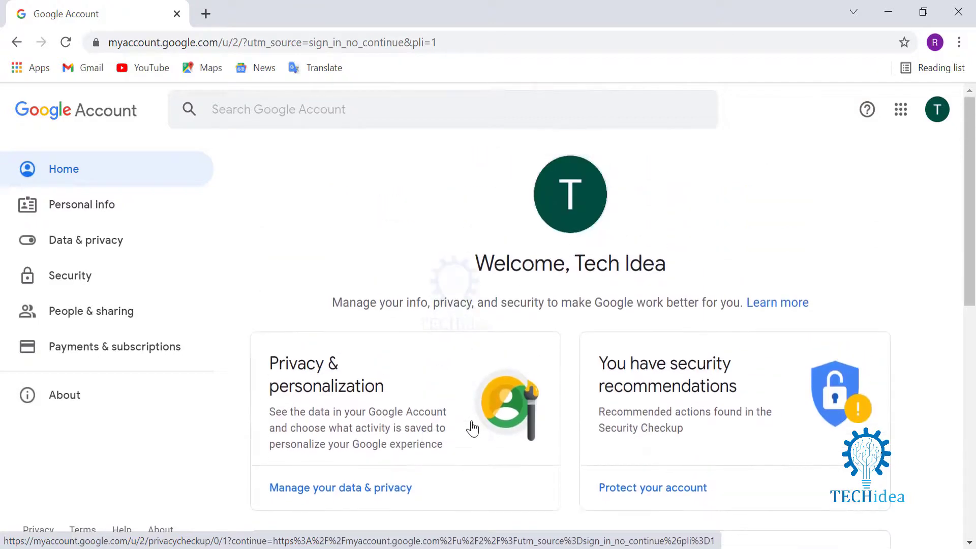